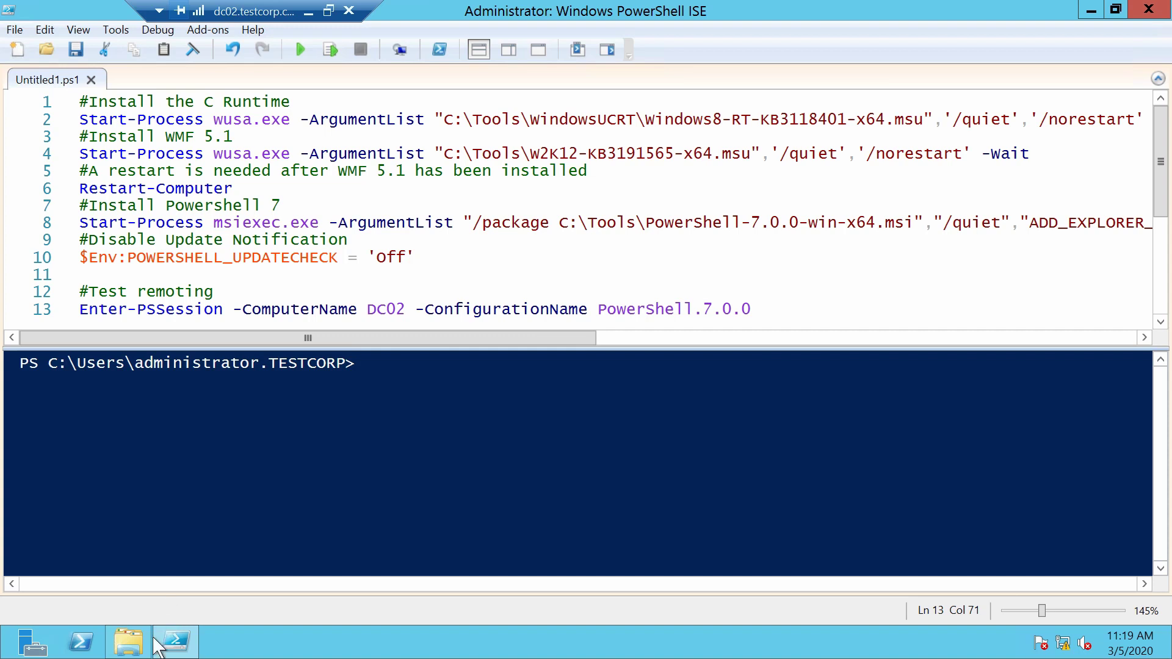
Extract WindowsUCRT.zip in C:\Tools into a new WindowsUCRT folder and return to the script.
{"action": "left_click", "coordinate": [129, 642]}
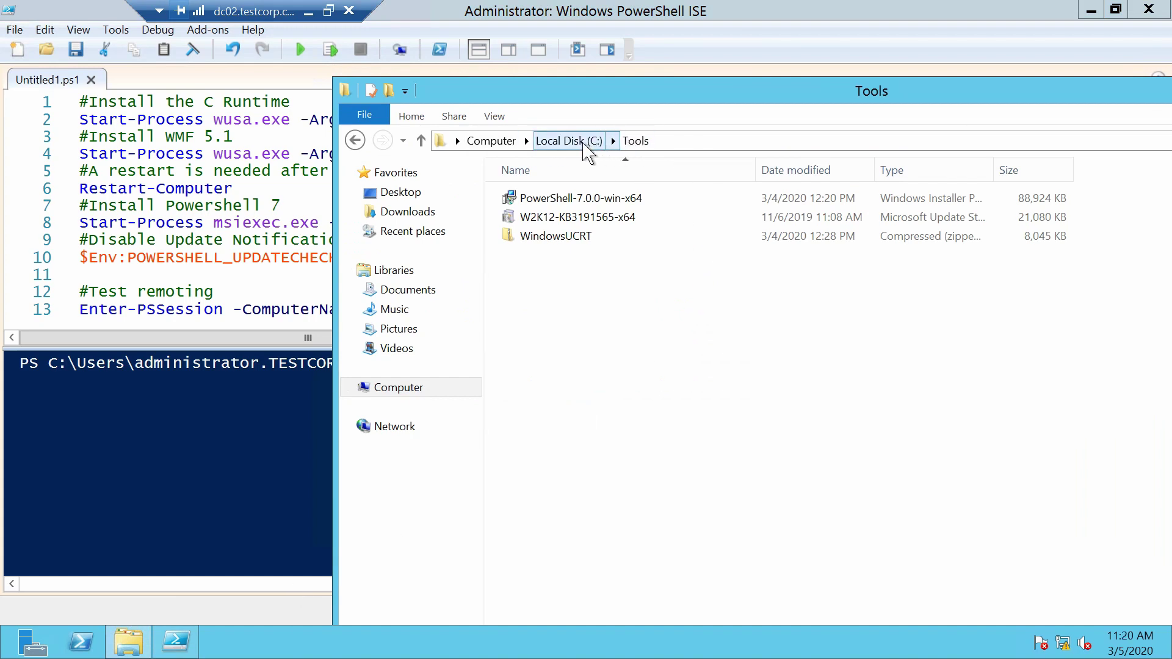
{"action": "left_click", "coordinate": [591, 220]}
{"action": "left_click", "coordinate": [595, 200]}
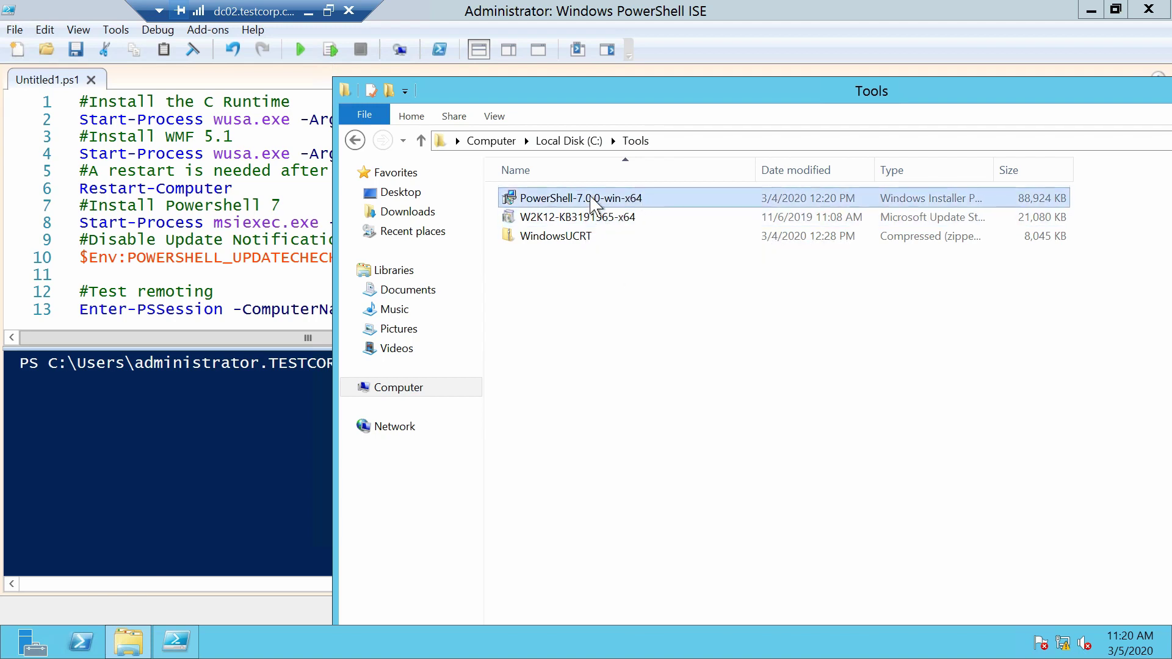
{"action": "left_click", "coordinate": [581, 239]}
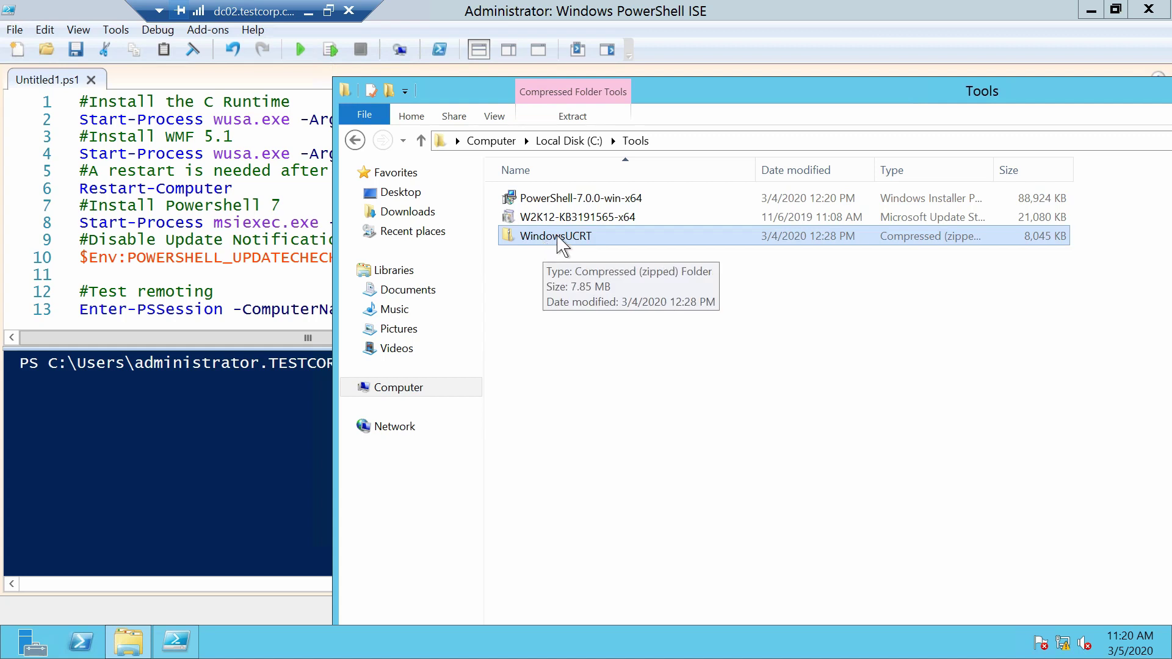
{"action": "right_click", "coordinate": [554, 240]}
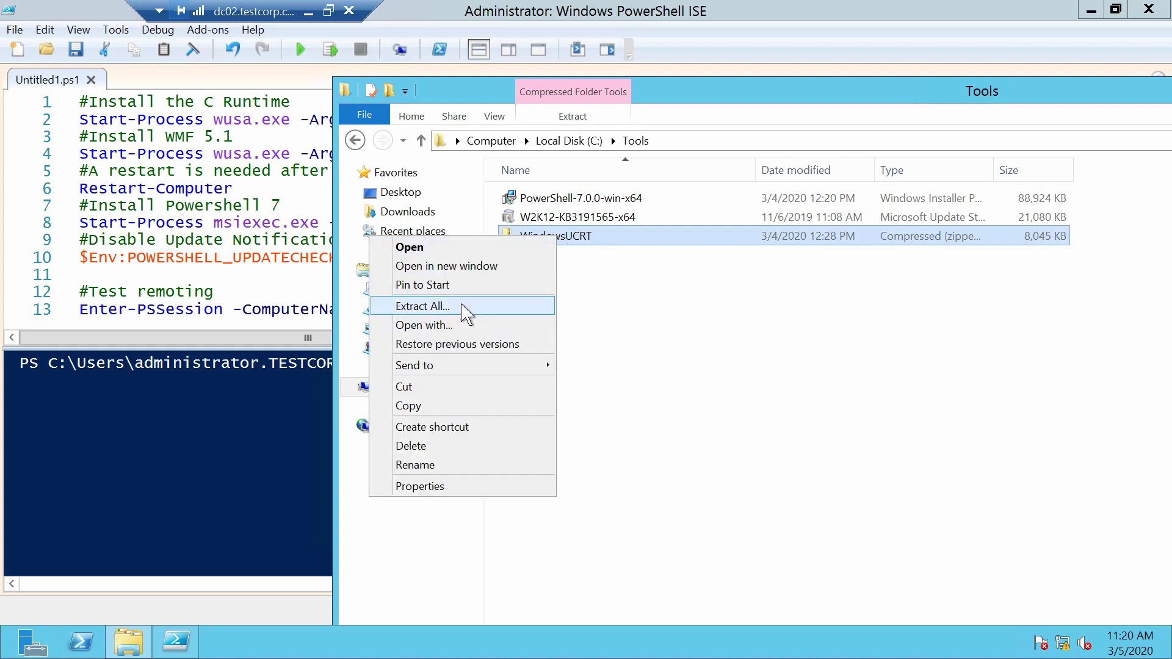
{"action": "left_click", "coordinate": [421, 305]}
{"action": "left_click", "coordinate": [748, 502]}
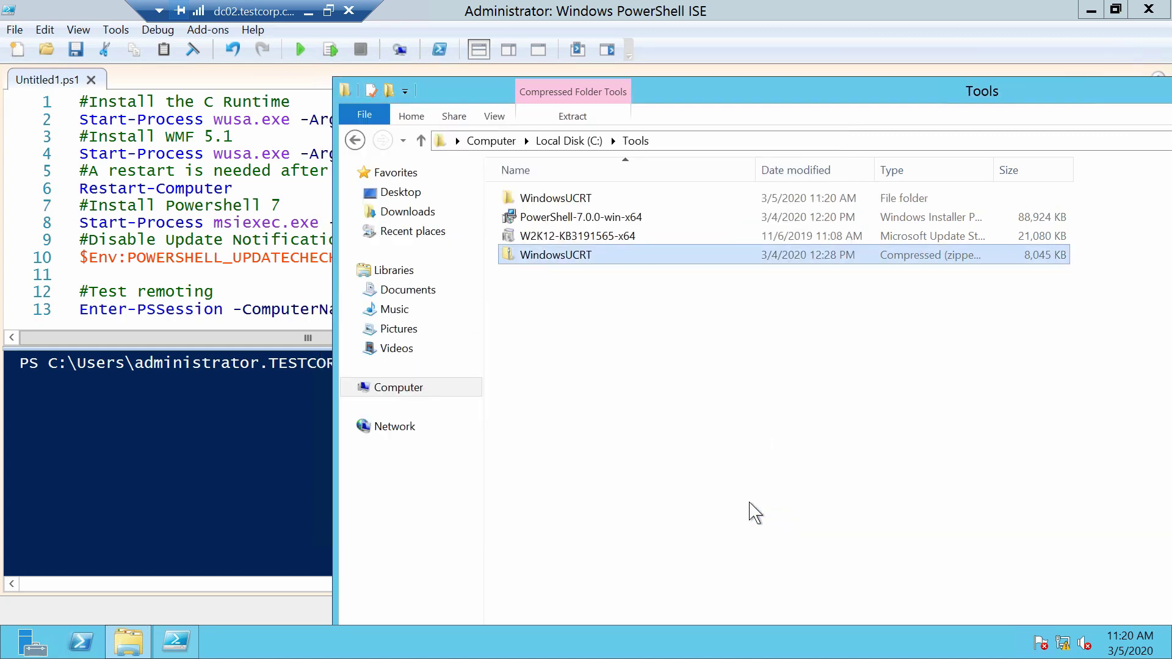
{"action": "left_click", "coordinate": [1124, 11]}
{"action": "left_click", "coordinate": [96, 12]}
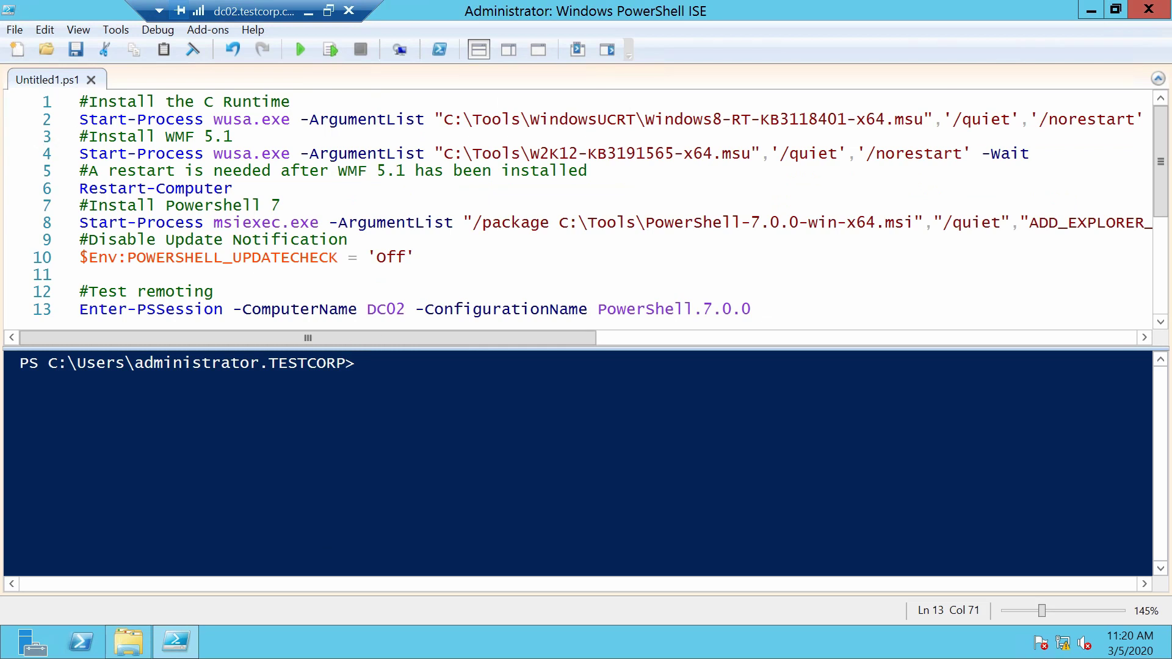
Run the Universal C Runtime install on line 2 and the WMF 5.1 install on line 4.
{"action": "left_click", "coordinate": [378, 119]}
{"action": "left_click", "coordinate": [331, 48]}
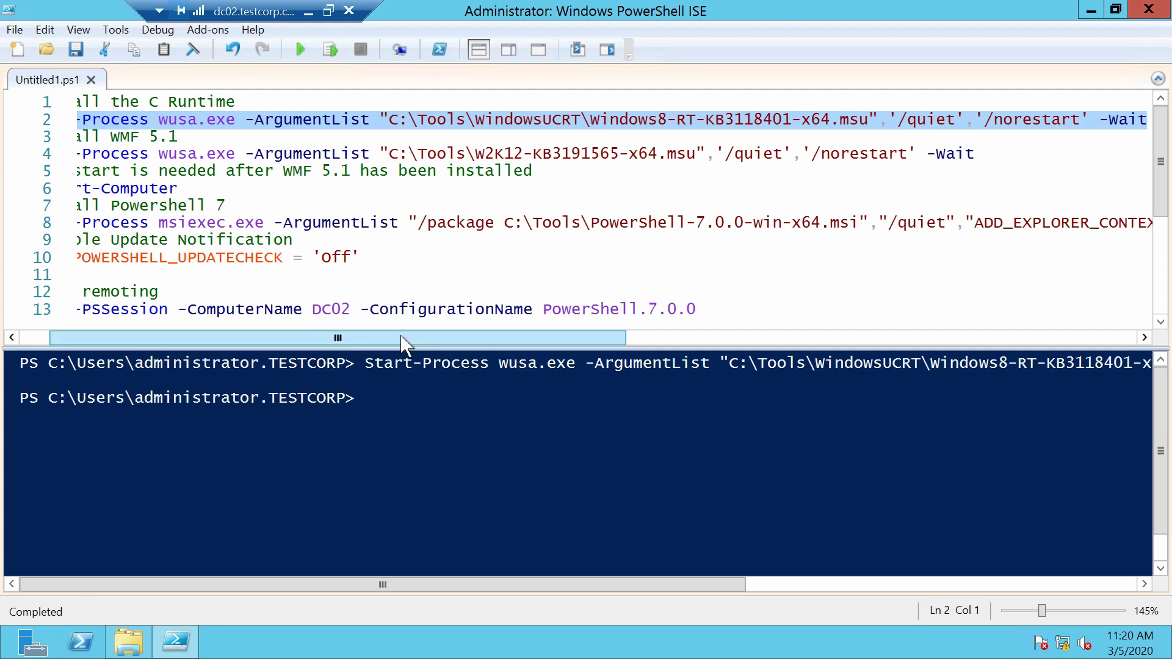
{"action": "left_click_drag", "start_coordinate": [339, 338], "coordinate": [309, 339]}
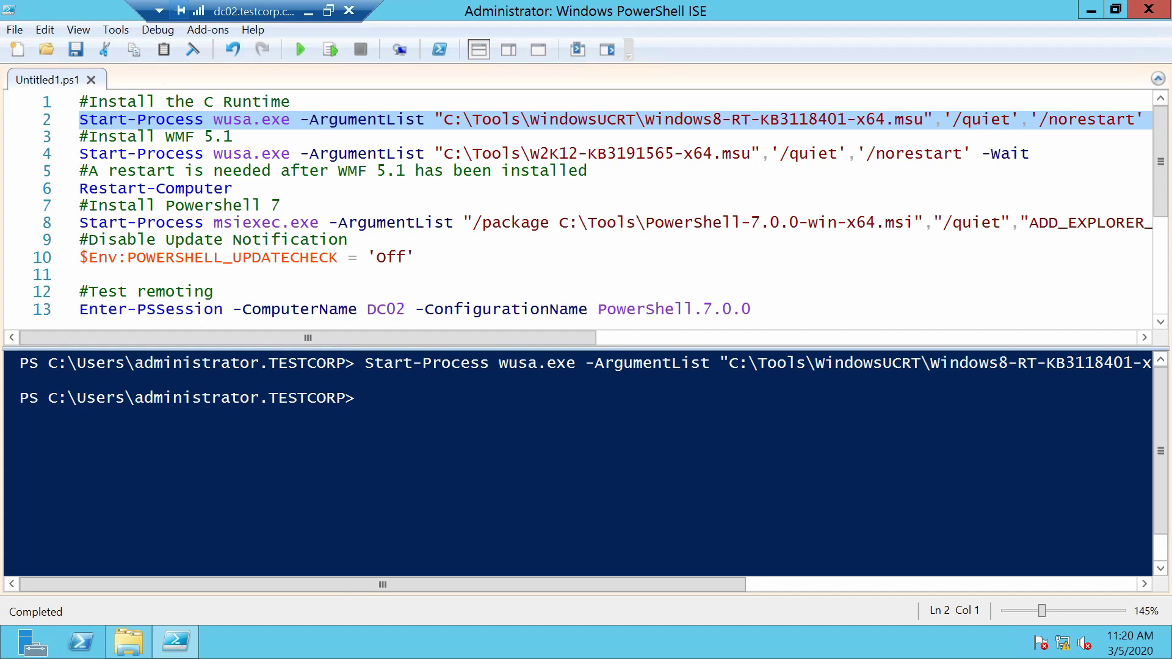
{"action": "left_click", "coordinate": [262, 154]}
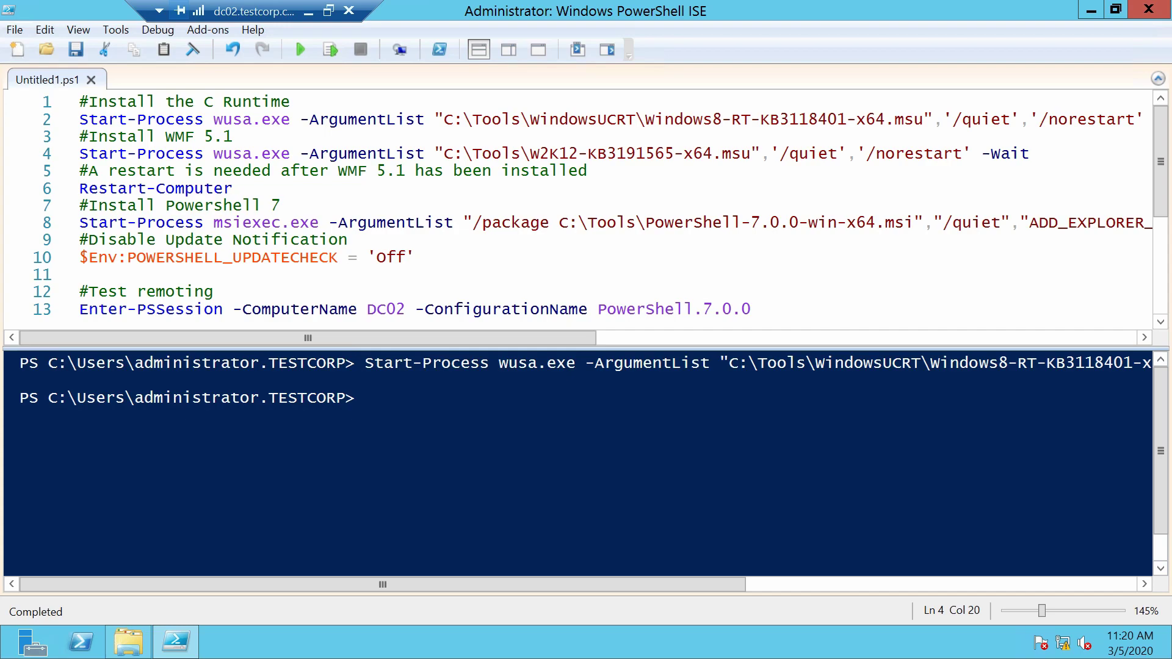
{"action": "key", "text": "F8"}
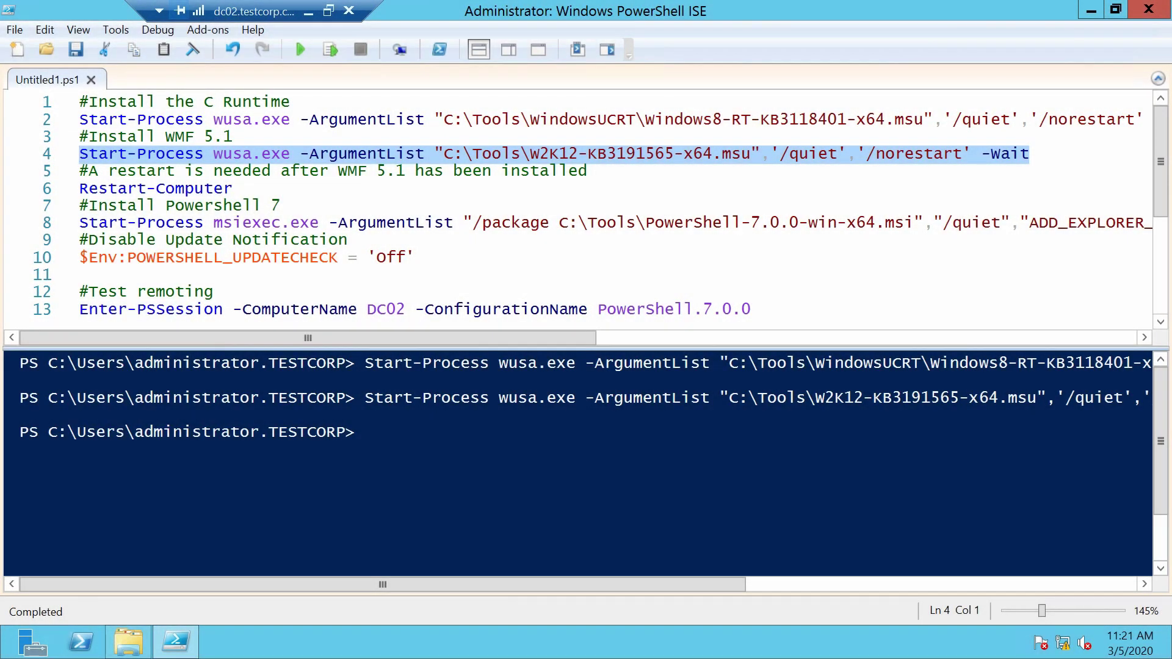
Run the PowerShell 7 msiexec install line and the POWERSHELL_UPDATECHECK 'Off' line.
{"action": "left_click", "coordinate": [193, 187]}
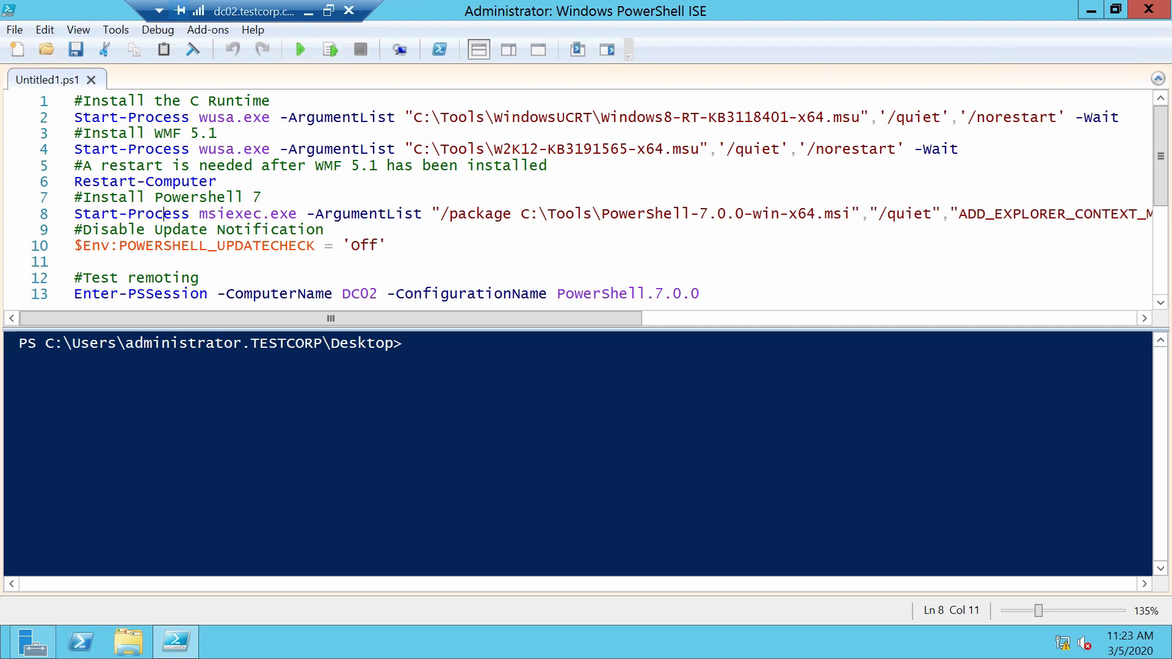
{"action": "left_click", "coordinate": [330, 49]}
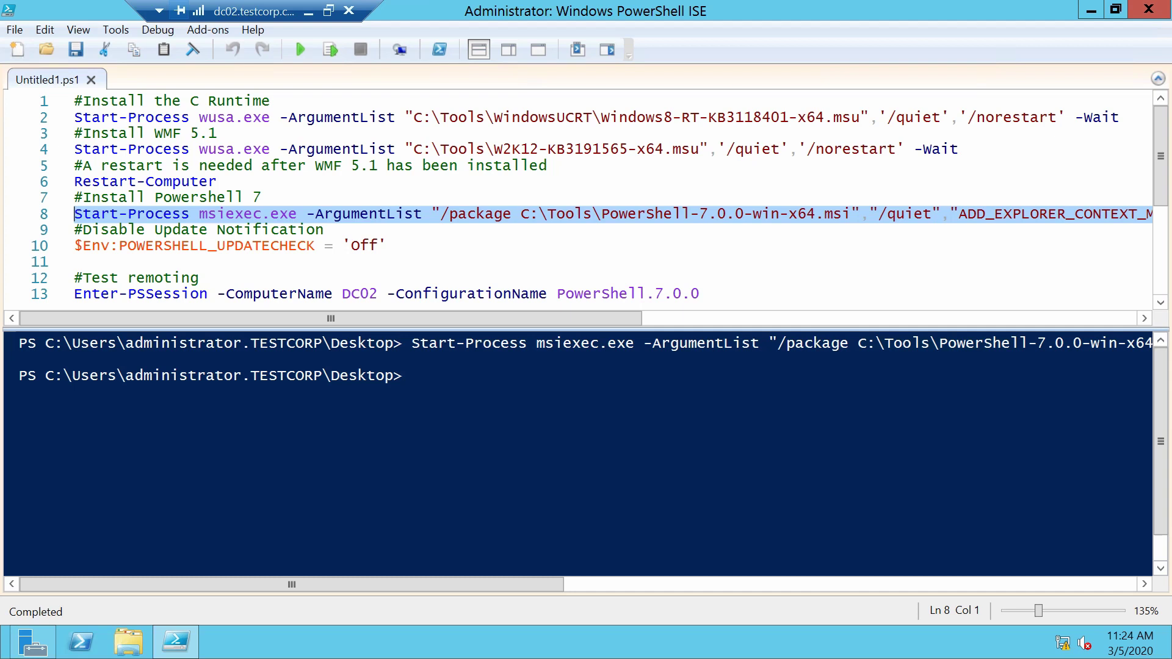
{"action": "left_click", "coordinate": [163, 245]}
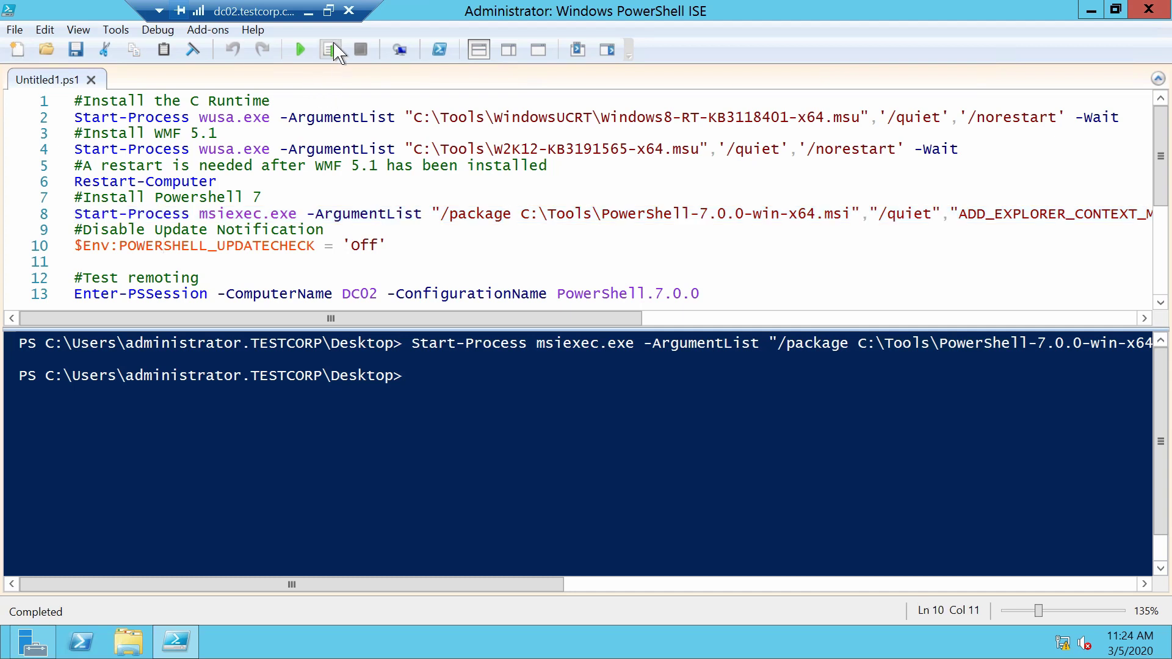
{"action": "left_click", "coordinate": [331, 49]}
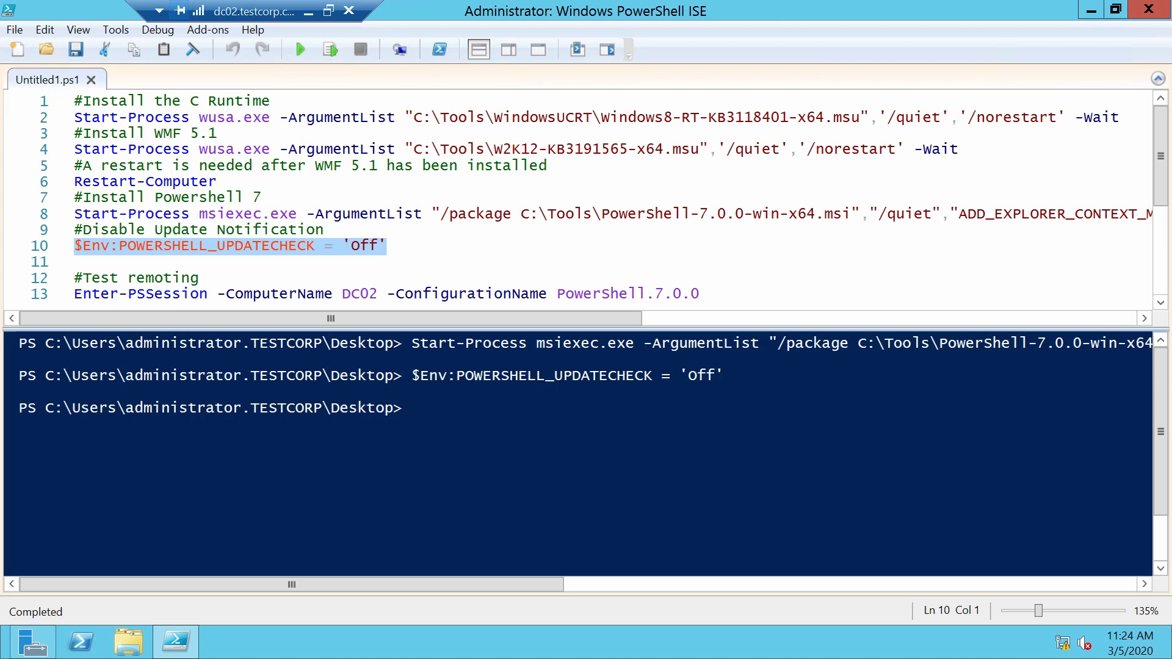
Browse to C:\Program Files\PowerShell\7 and select pwsh.exe, file version 7.0.0.0.
{"action": "left_click", "coordinate": [129, 641]}
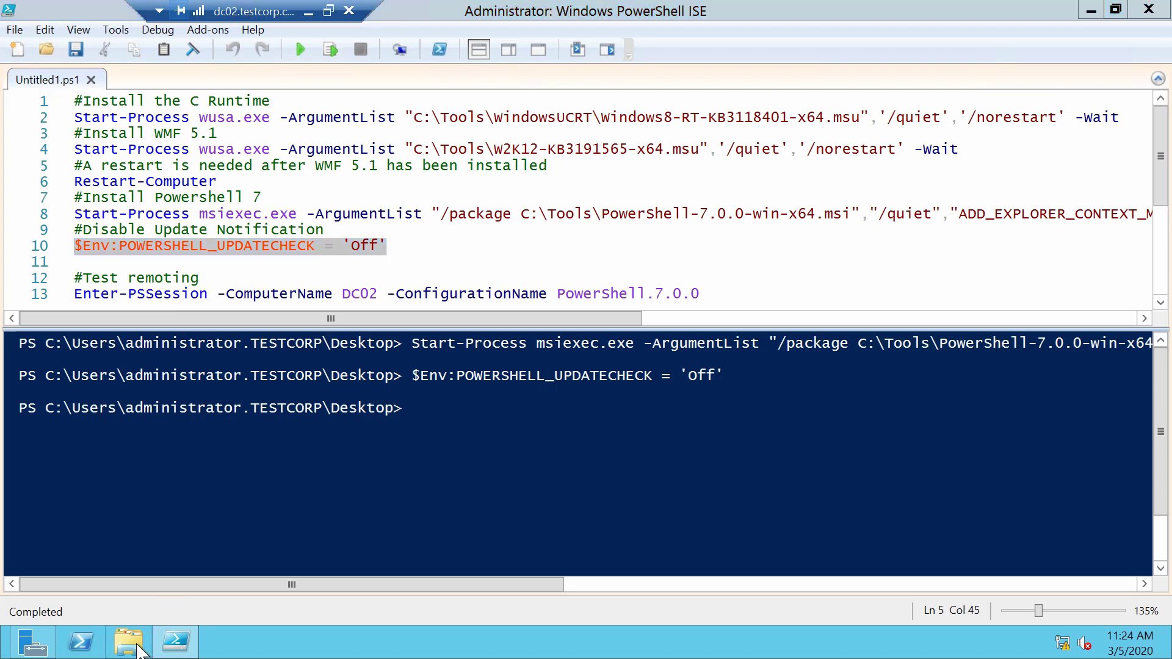
{"action": "left_click", "coordinate": [139, 318]}
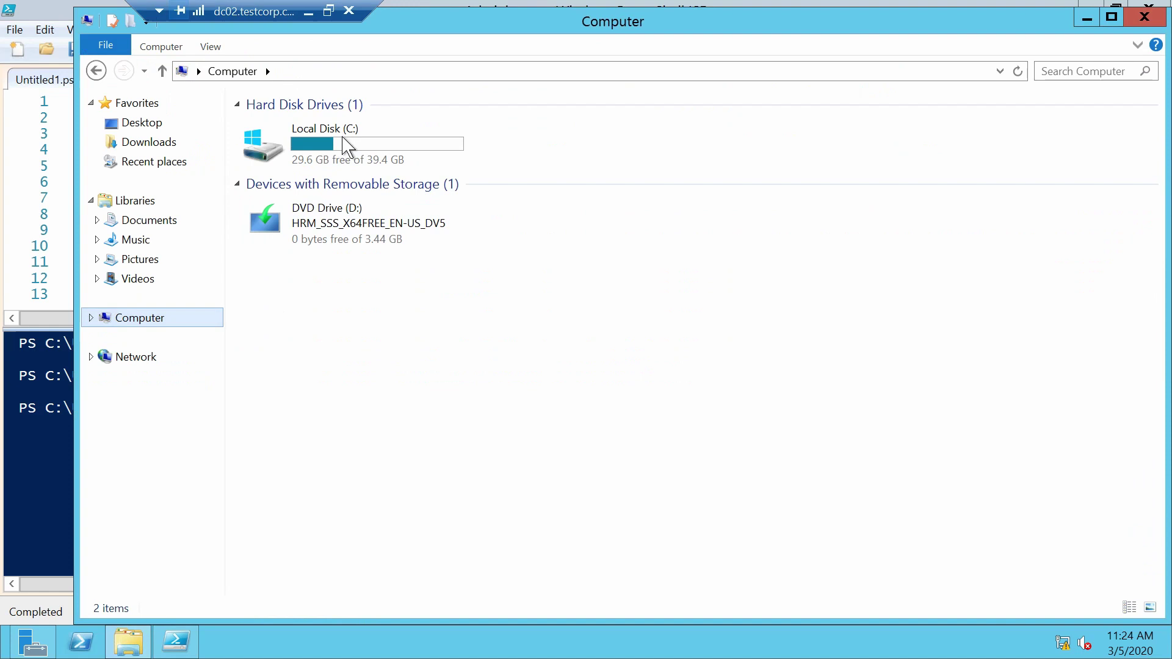
{"action": "double_click", "coordinate": [343, 142]}
{"action": "double_click", "coordinate": [321, 149]}
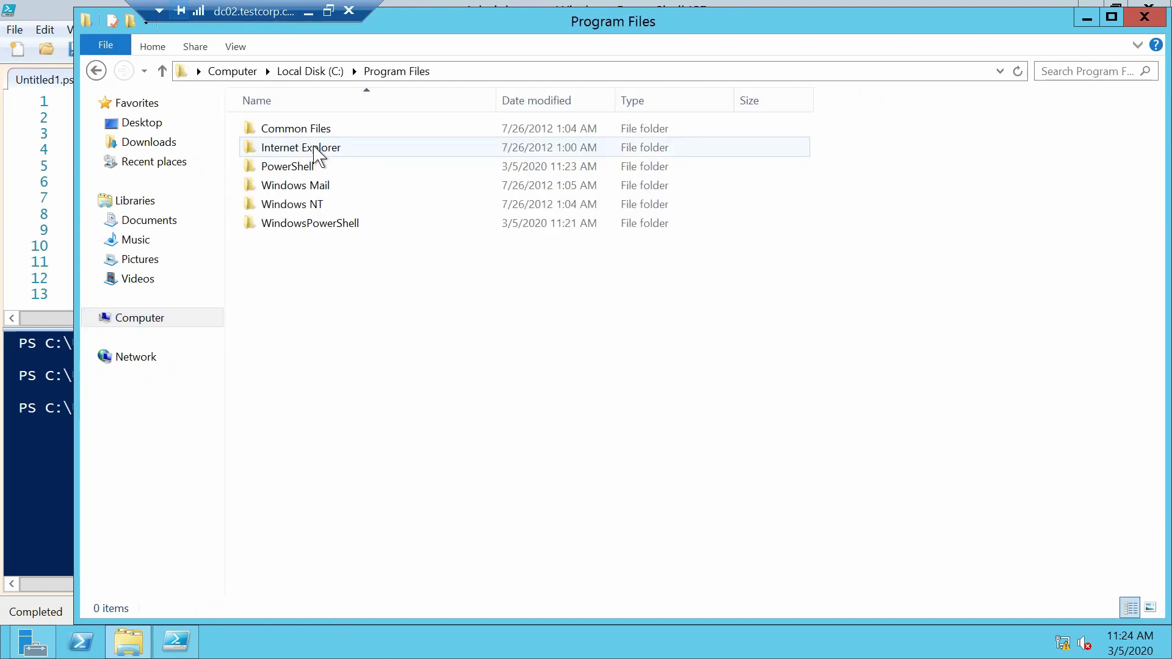
{"action": "double_click", "coordinate": [286, 166]}
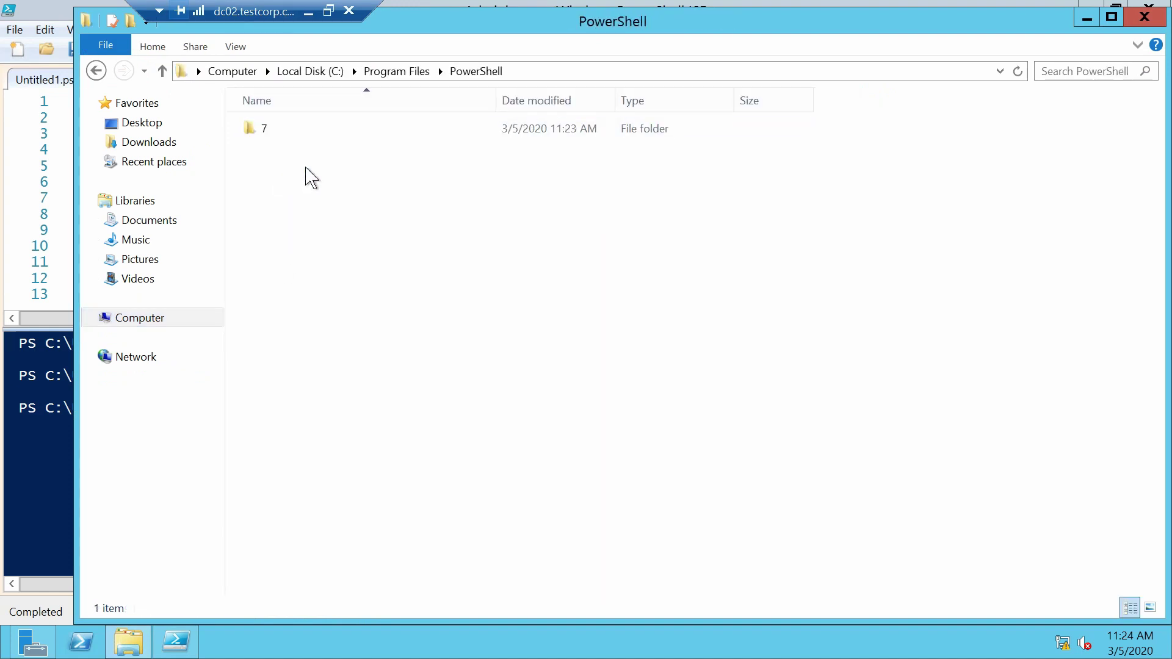
{"action": "left_click", "coordinate": [279, 131]}
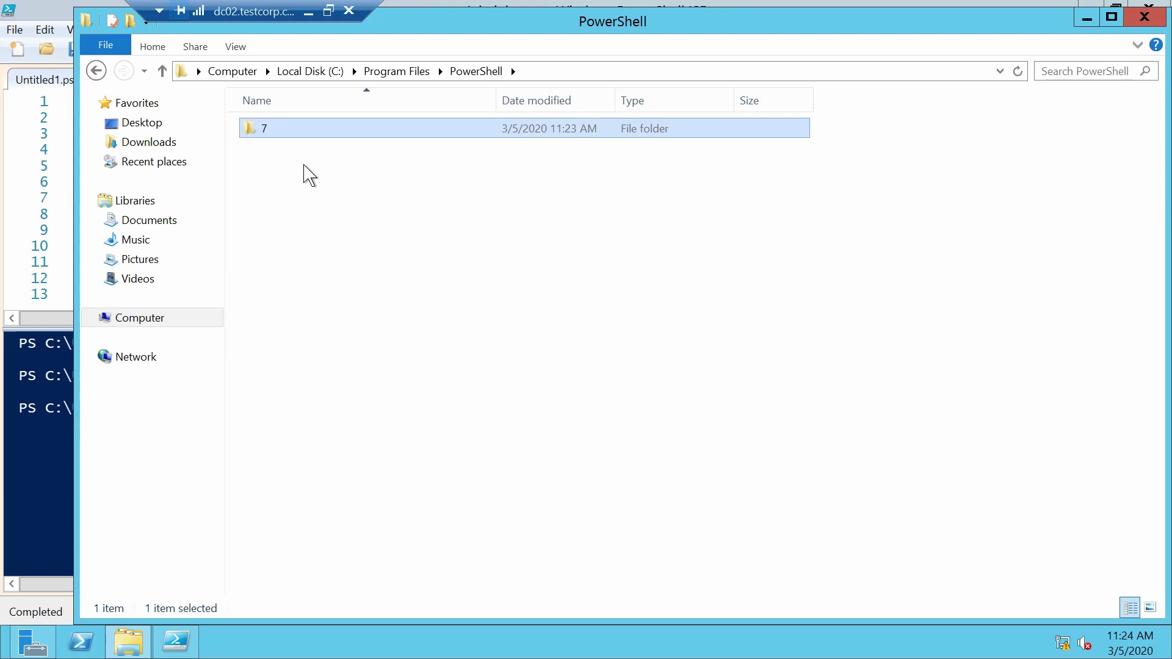
{"action": "double_click", "coordinate": [284, 128]}
{"action": "scroll", "coordinate": [327, 403], "scroll_direction": "down", "scroll_amount": 8}
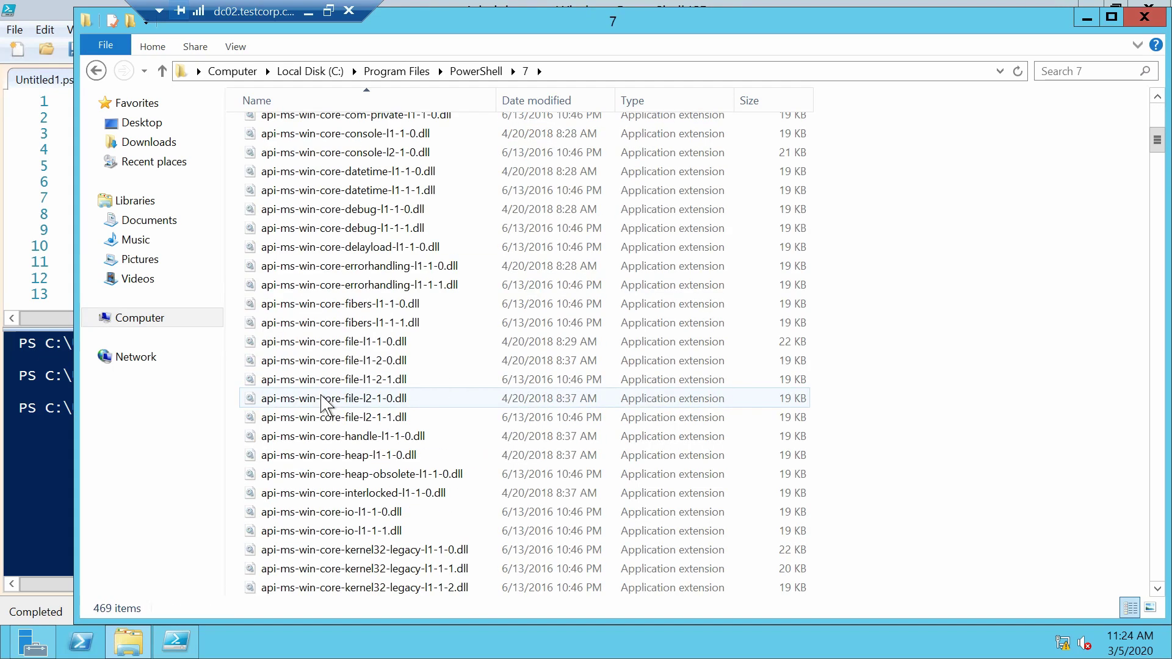
{"action": "left_click", "coordinate": [326, 402]}
{"action": "scroll", "coordinate": [326, 403], "scroll_direction": "down", "scroll_amount": 10}
{"action": "left_click", "coordinate": [311, 535]}
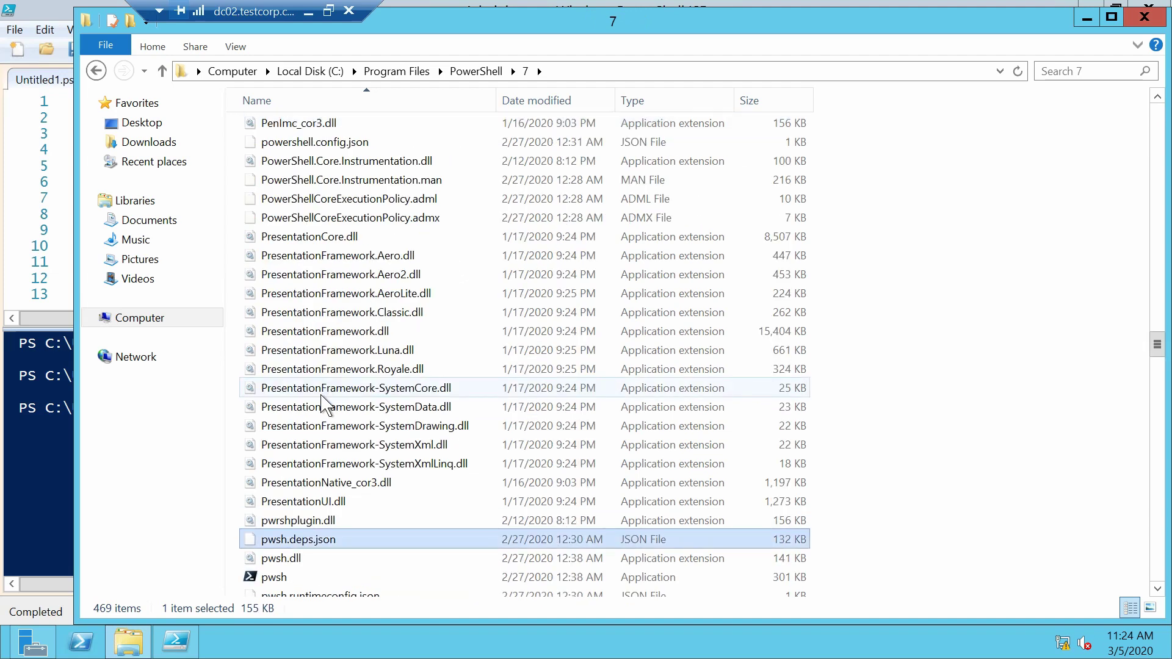
{"action": "scroll", "coordinate": [311, 452], "scroll_direction": "down", "scroll_amount": 3}
{"action": "left_click", "coordinate": [459, 473]}
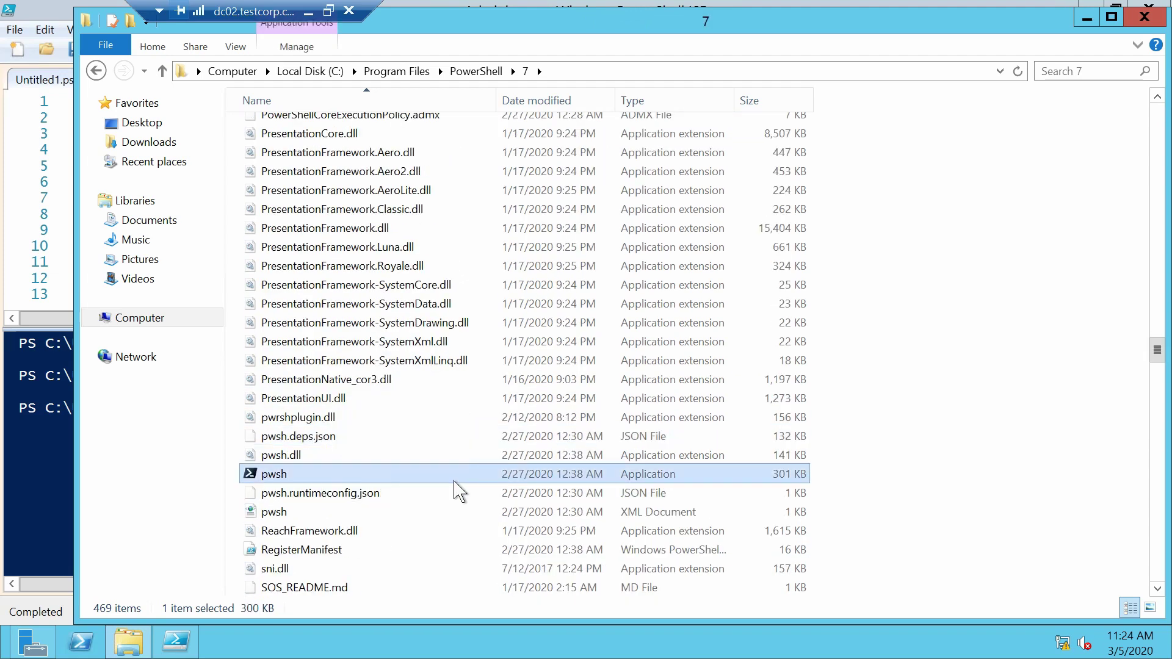
Launch pwsh.exe as administrator and reposition its console window.
{"action": "right_click", "coordinate": [294, 479]}
{"action": "left_click", "coordinate": [160, 264]}
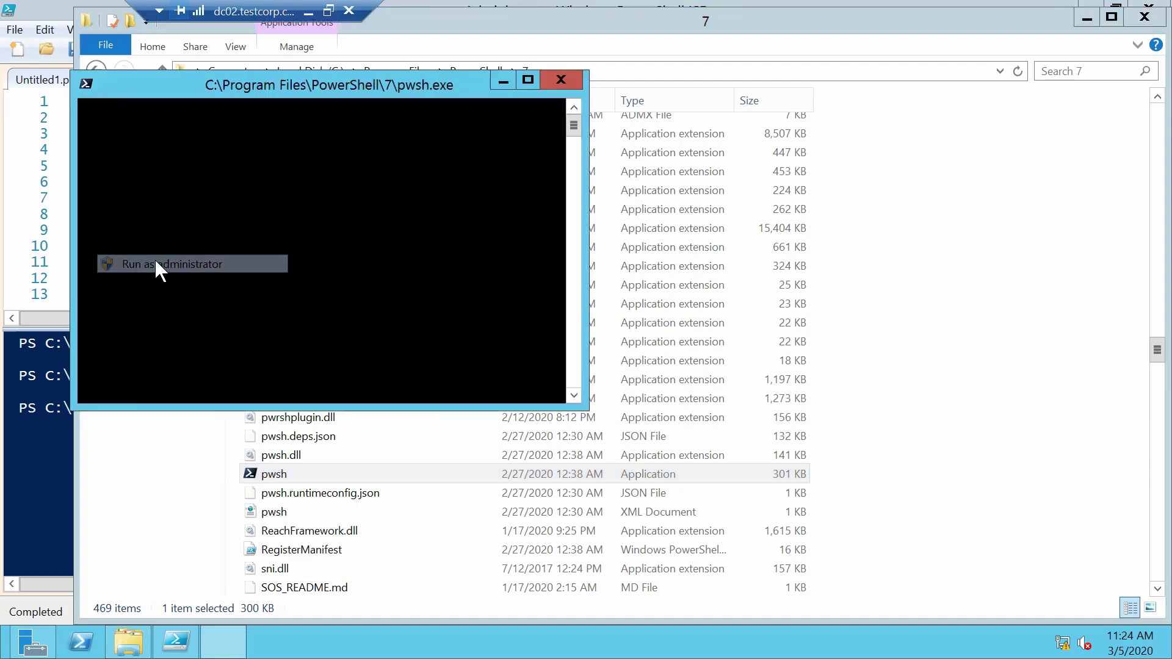
{"action": "left_click_drag", "start_coordinate": [229, 84], "coordinate": [493, 173]}
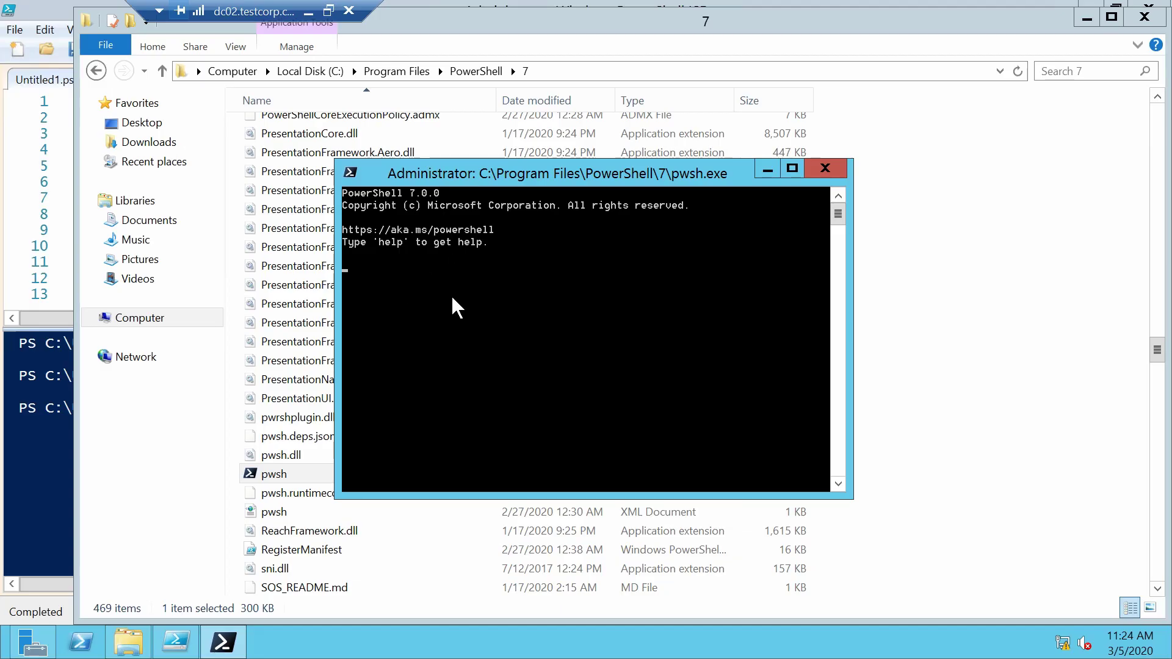
{"action": "left_click_drag", "start_coordinate": [555, 180], "coordinate": [513, 149]}
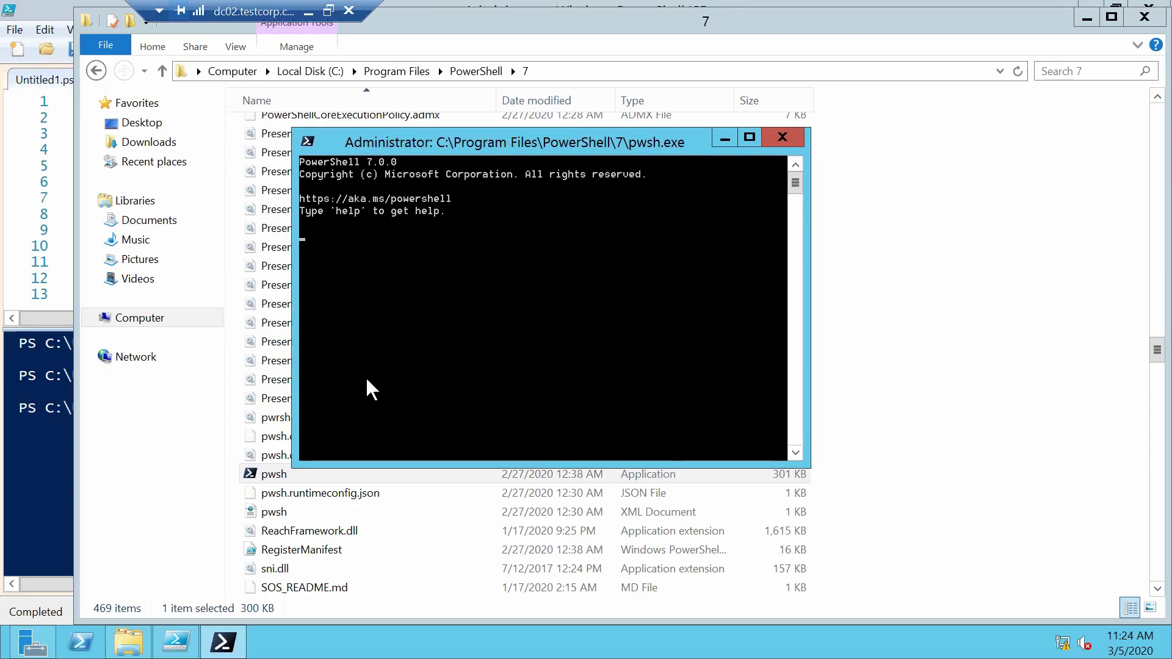
Start PowerShell 7.0.0 with pwsh in a Windows PowerShell console, then close the separate pwsh window.
{"action": "left_click", "coordinate": [81, 642]}
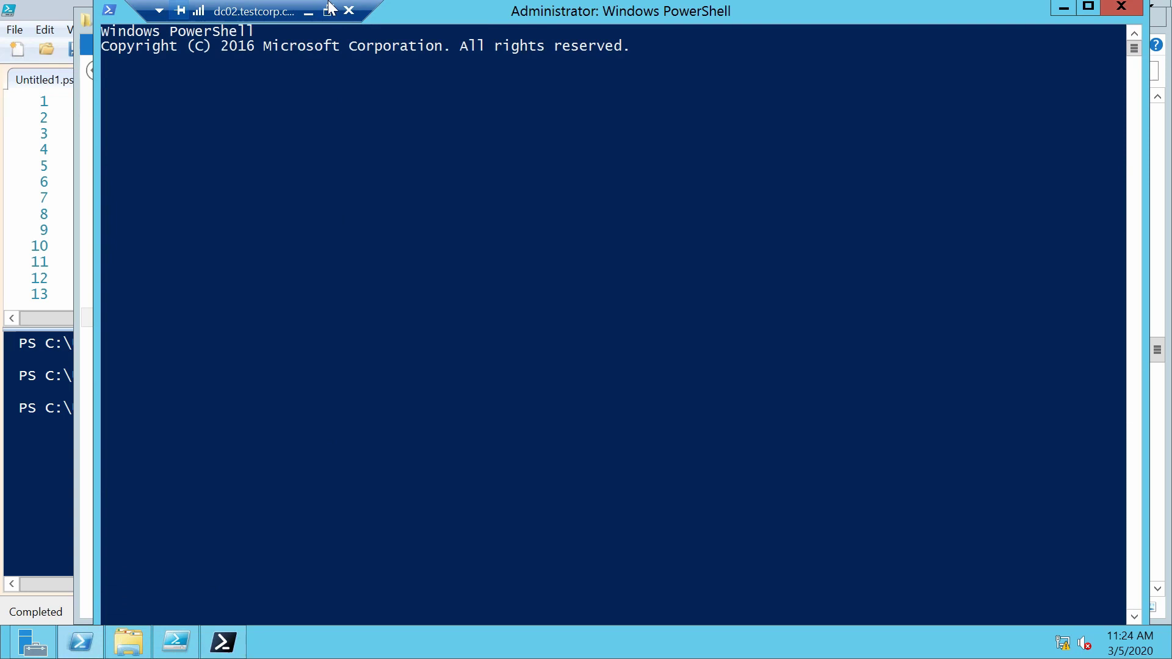
{"action": "left_click_drag", "start_coordinate": [562, 14], "coordinate": [470, 20]}
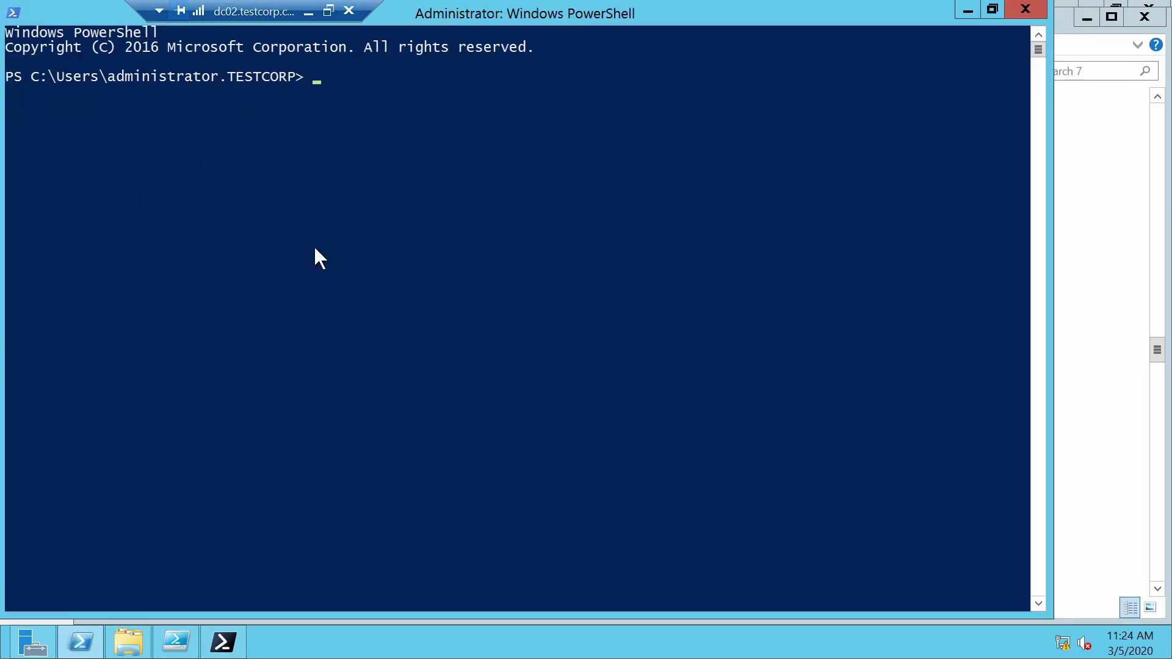
{"action": "type", "text": "p"}
{"action": "type", "text": "wsh"}
{"action": "key", "text": "Return"}
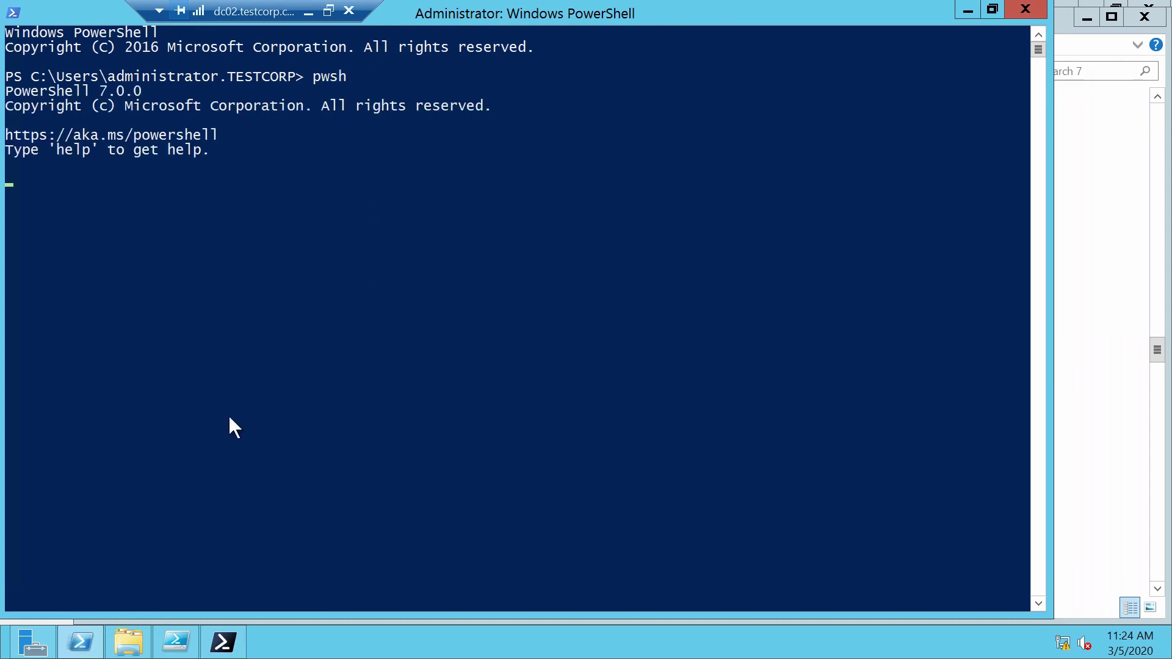
{"action": "left_click", "coordinate": [224, 641]}
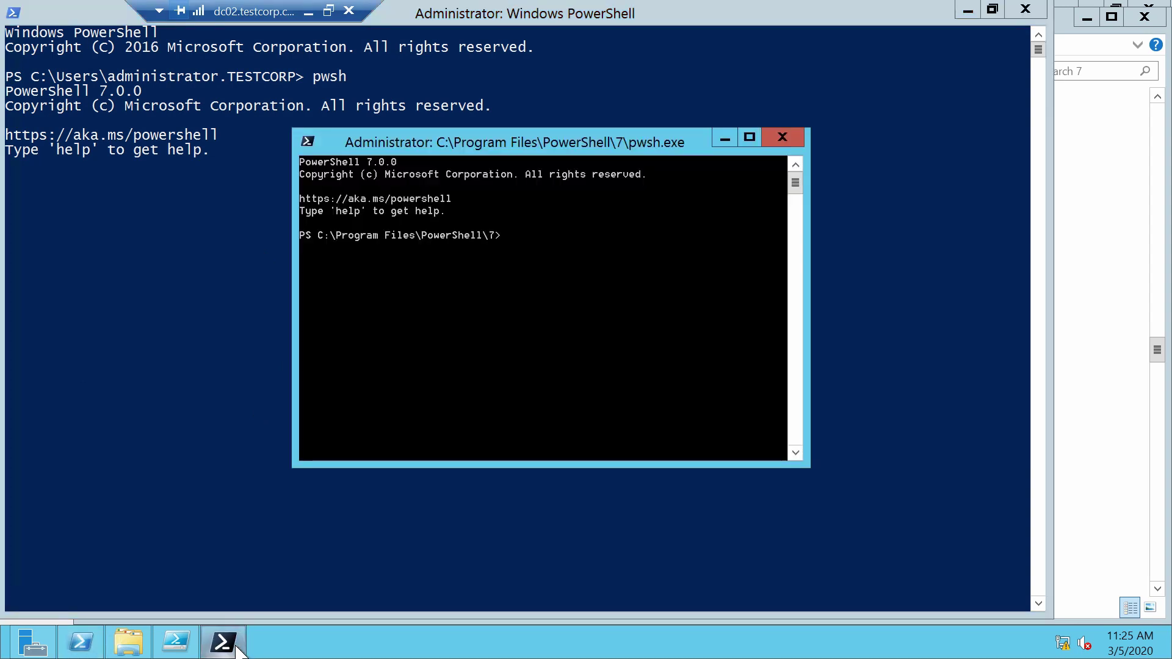
{"action": "left_click", "coordinate": [174, 165]}
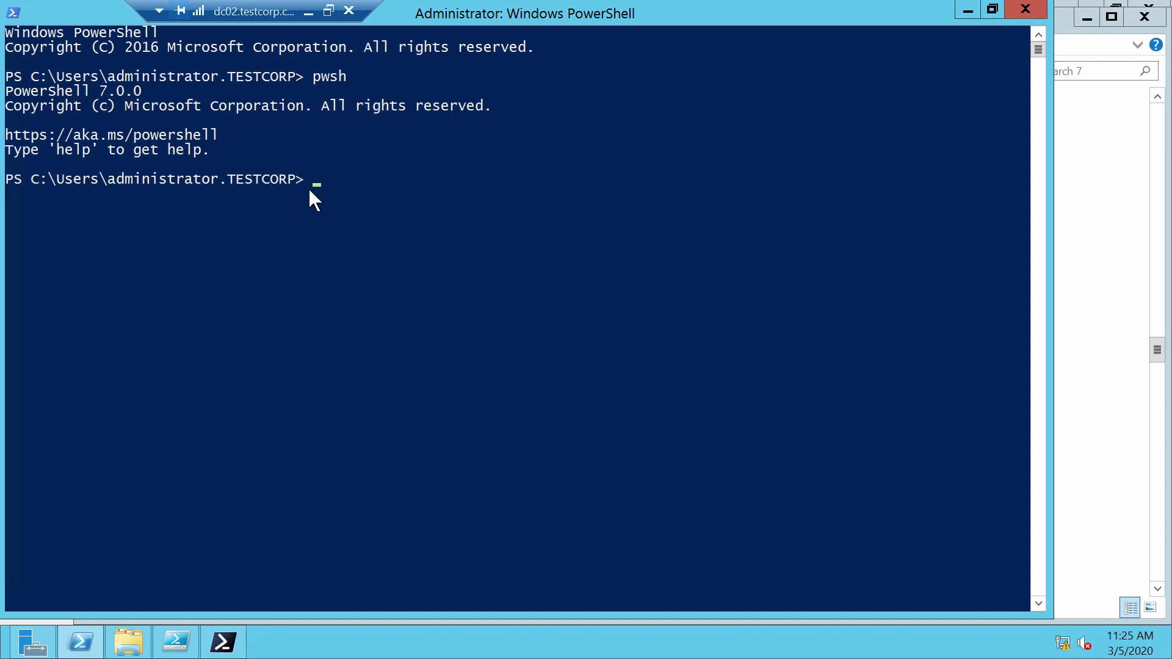
{"action": "type", "text": "$psve"}
Run $PSVersionTable, showing PSVersion 7.0.0, Core edition, on Windows 6.2.9200.
{"action": "key", "text": "Tab"}
{"action": "key", "text": "Return"}
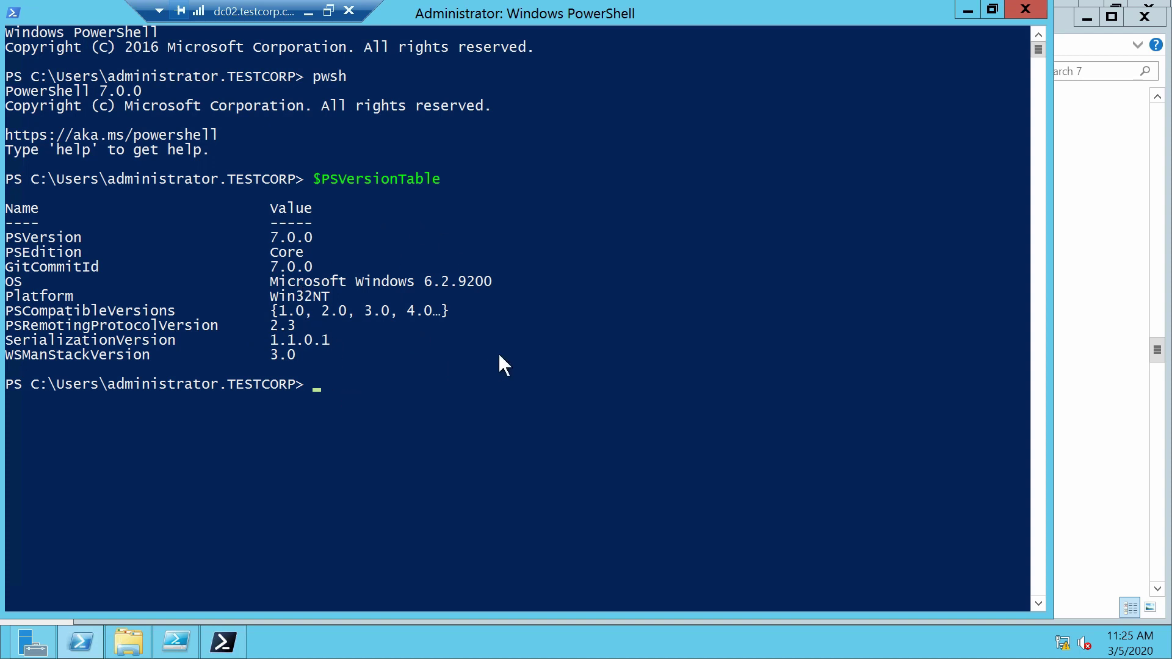
{"action": "type", "text": "get-p"}
{"action": "type", "text": "sse"}
Run Get-PSSessionConfiguration to list the PowerShell.7 endpoints and copy the name 'PowerShell.7.0.0'.
{"action": "key", "text": "BackSpace"}
{"action": "type", "text": "essi"}
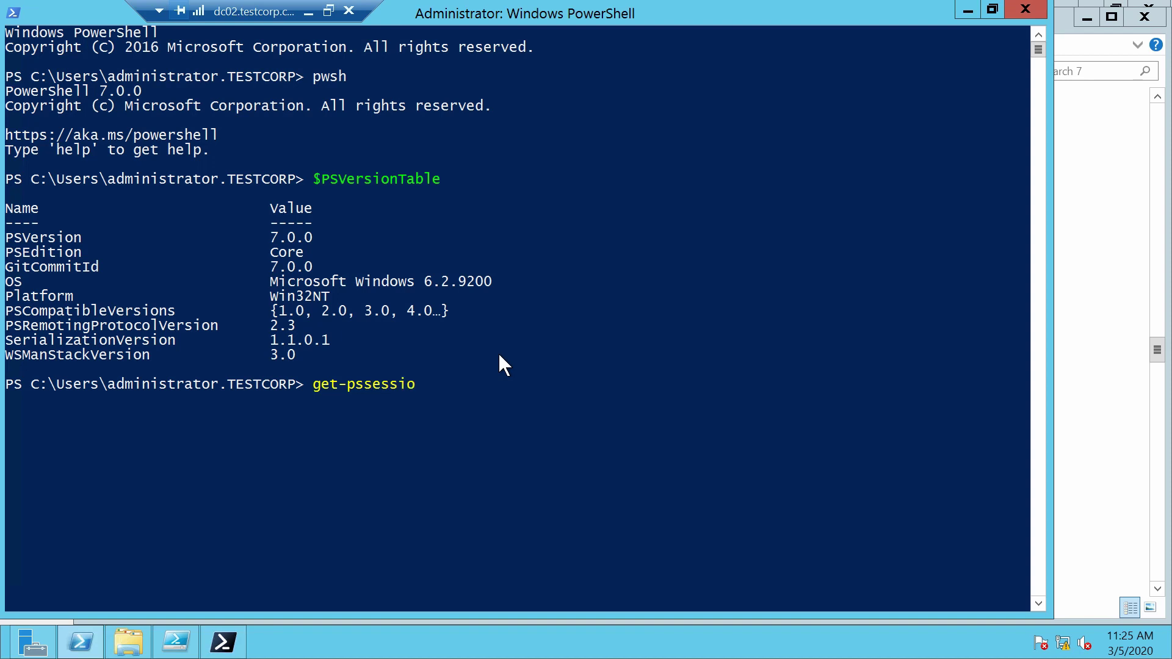
{"action": "type", "text": "o"}
{"action": "key", "text": "Tab"}
{"action": "key", "text": "Tab"}
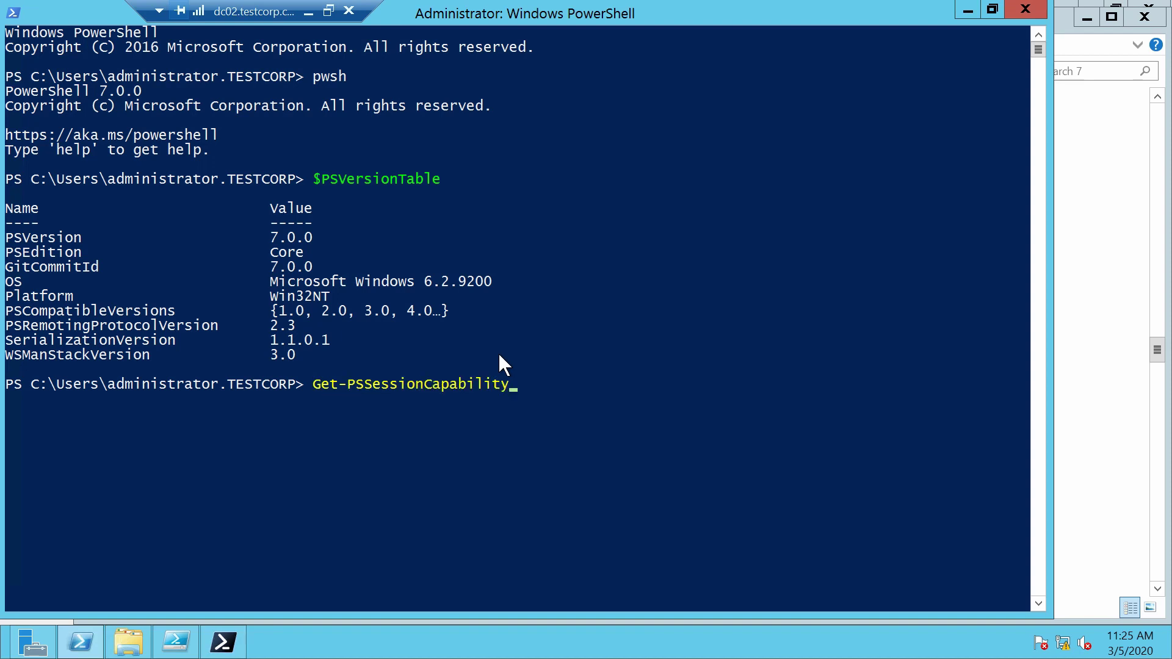
{"action": "key", "text": "Tab"}
{"action": "key", "text": "shift+Tab"}
{"action": "key", "text": "Tab"}
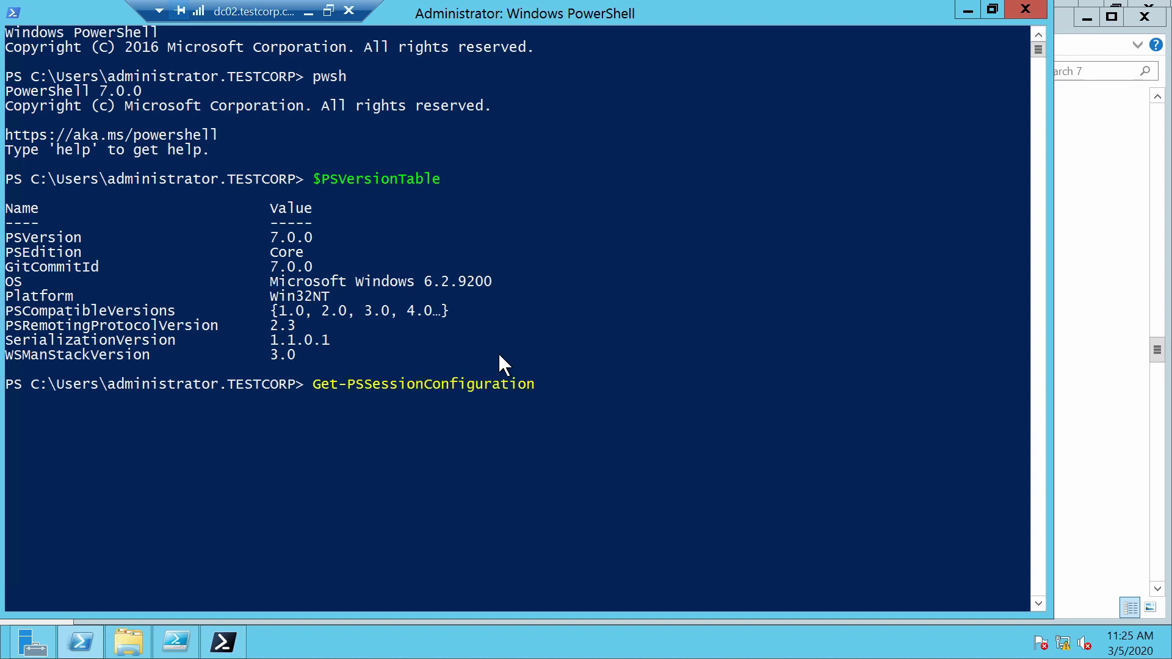
{"action": "key", "text": "Return"}
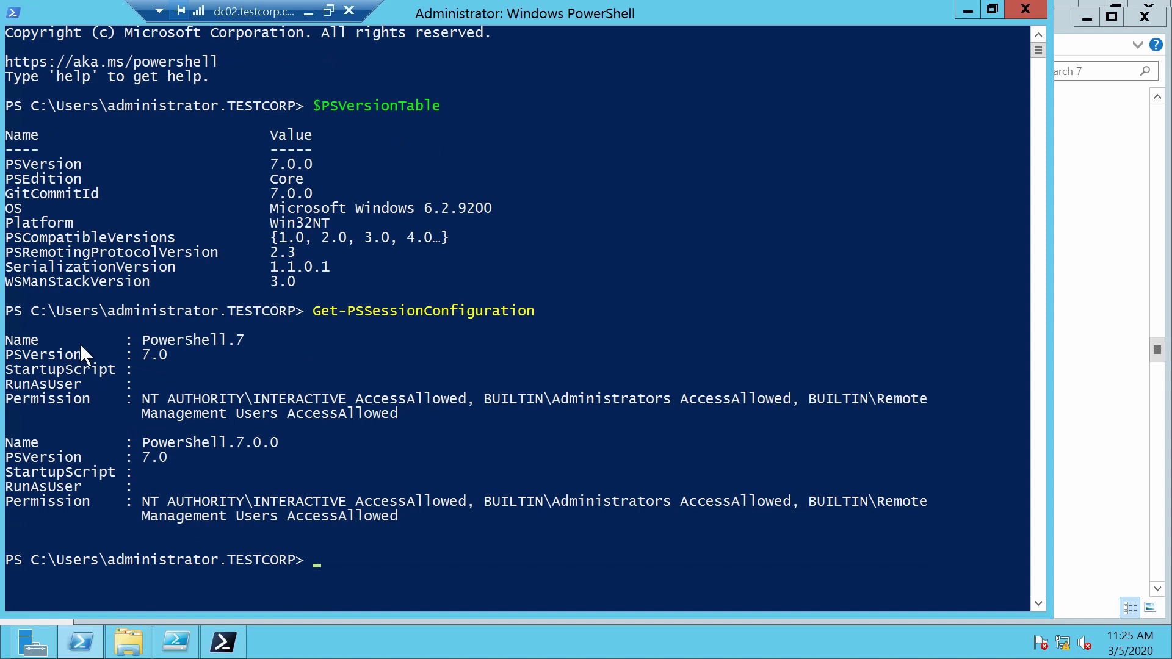
{"action": "left_click_drag", "start_coordinate": [143, 443], "coordinate": [281, 448]}
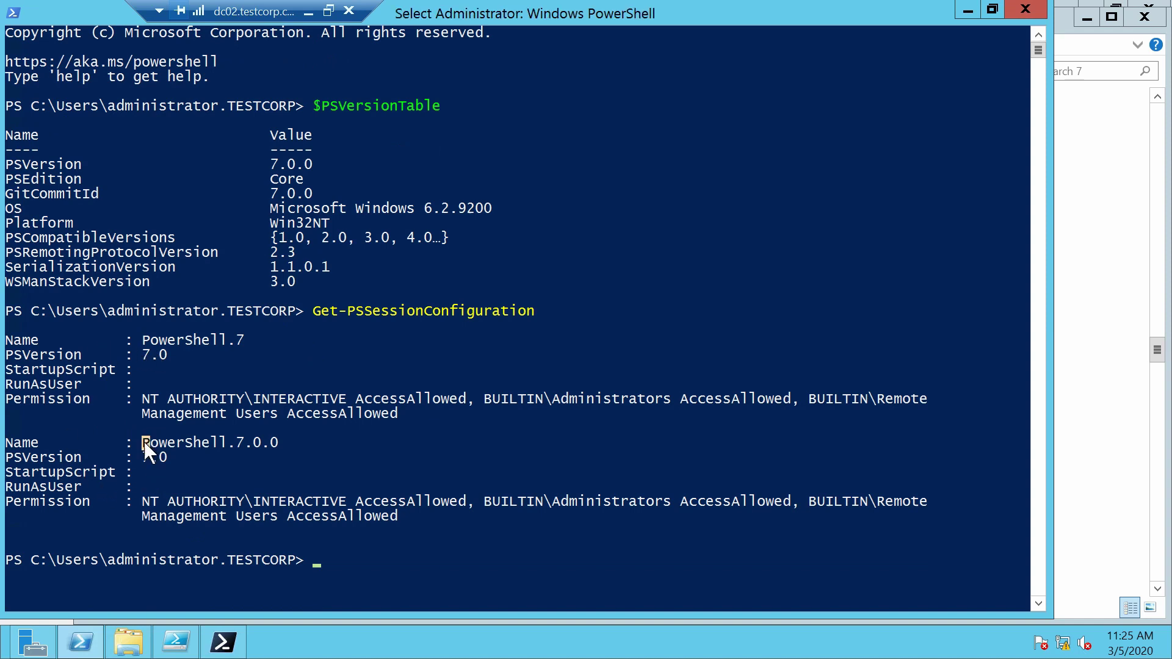
{"action": "right_click", "coordinate": [341, 507]}
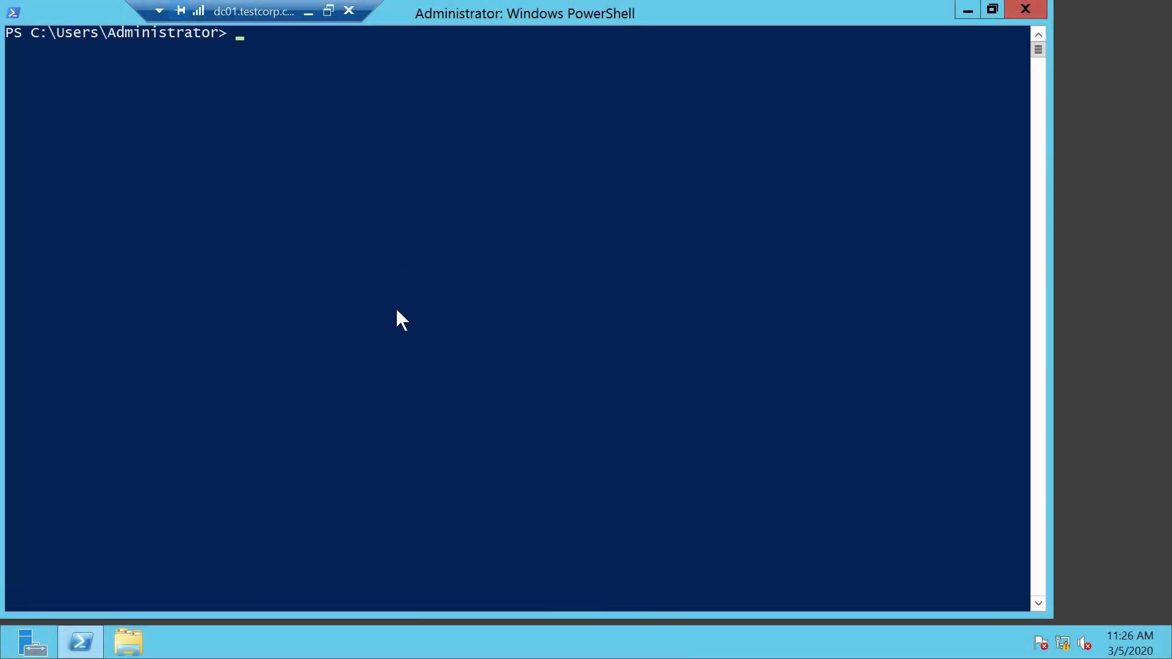
{"action": "type", "text": "enter"}
{"action": "type", "text": "-pss"}
Run Enter-PSSession dc02 -ConfigurationName PowerShell.7.0.0 to reach a [dc02] prompt.
{"action": "key", "text": "Tab"}
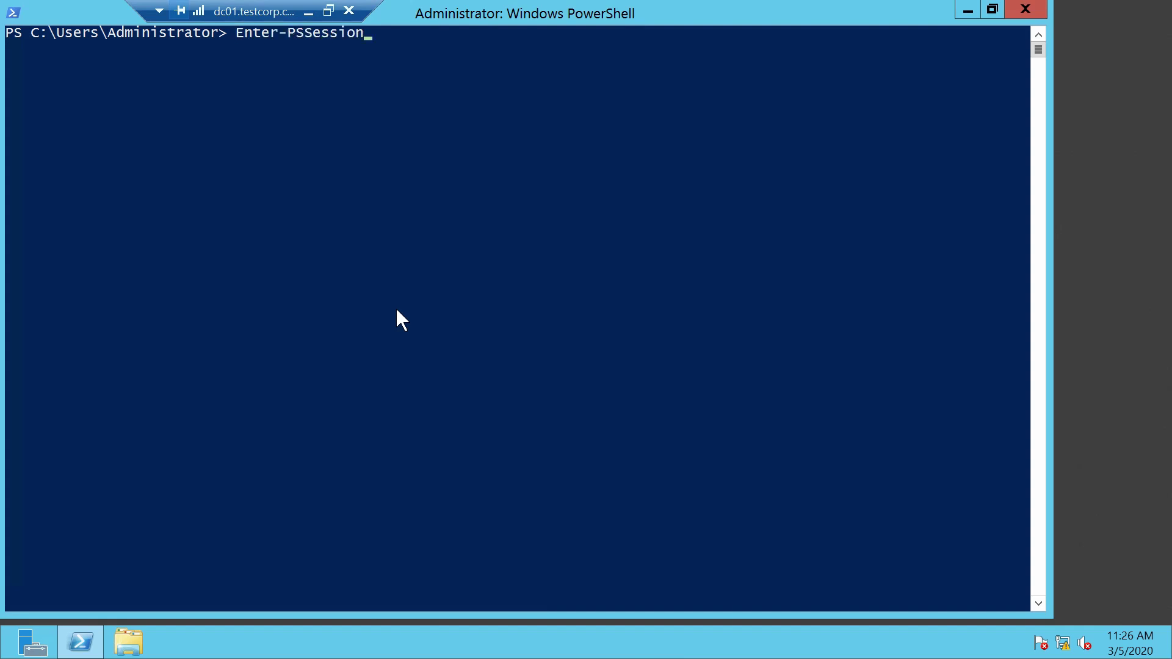
{"action": "type", "text": "dc02 -"}
{"action": "type", "text": "s"}
{"action": "type", "text": "es"}
{"action": "key", "text": "Tab"}
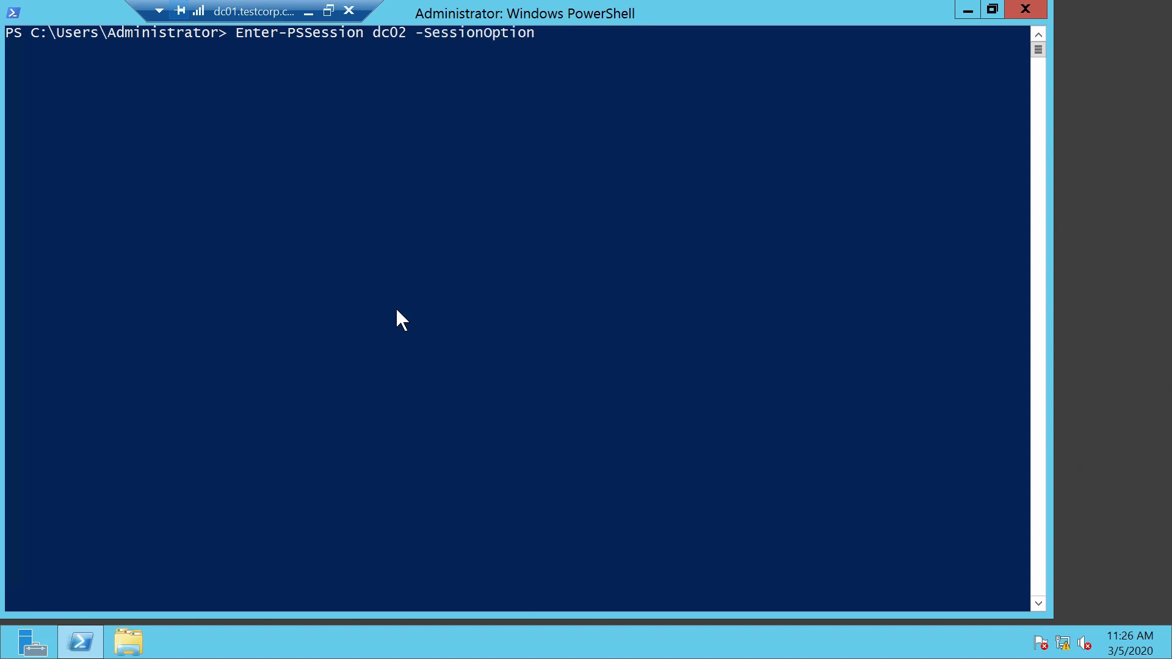
{"action": "key", "text": "BackSpace"}
{"action": "key", "text": "BackSpace"}
{"action": "key", "text": "BackSpace"}
{"action": "key", "text": "BackSpace"}
{"action": "key", "text": "BackSpace"}
{"action": "key", "text": "BackSpace"}
{"action": "key", "text": "BackSpace"}
{"action": "key", "text": "BackSpace"}
{"action": "key", "text": "BackSpace"}
{"action": "key", "text": "BackSpace"}
{"action": "key", "text": "BackSpace"}
{"action": "type", "text": "Con"}
{"action": "key", "text": "Tab"}
{"action": "type", "text": "PowerShell.7.0.0"}
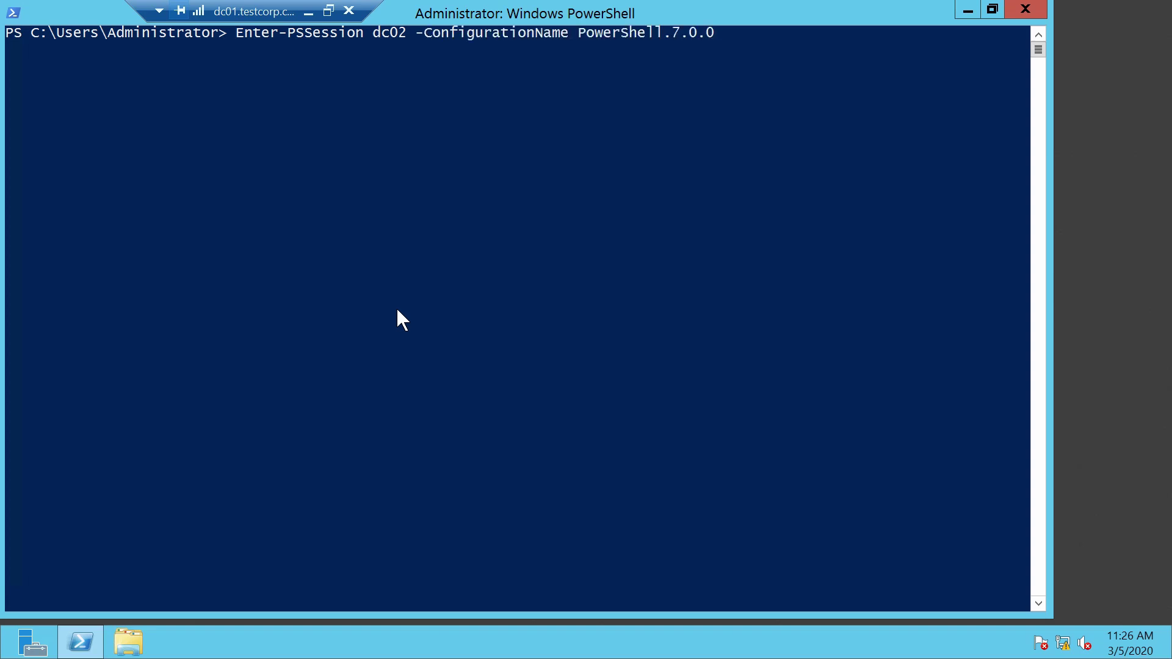
{"action": "key", "text": "Return"}
{"action": "type", "text": "$psver"}
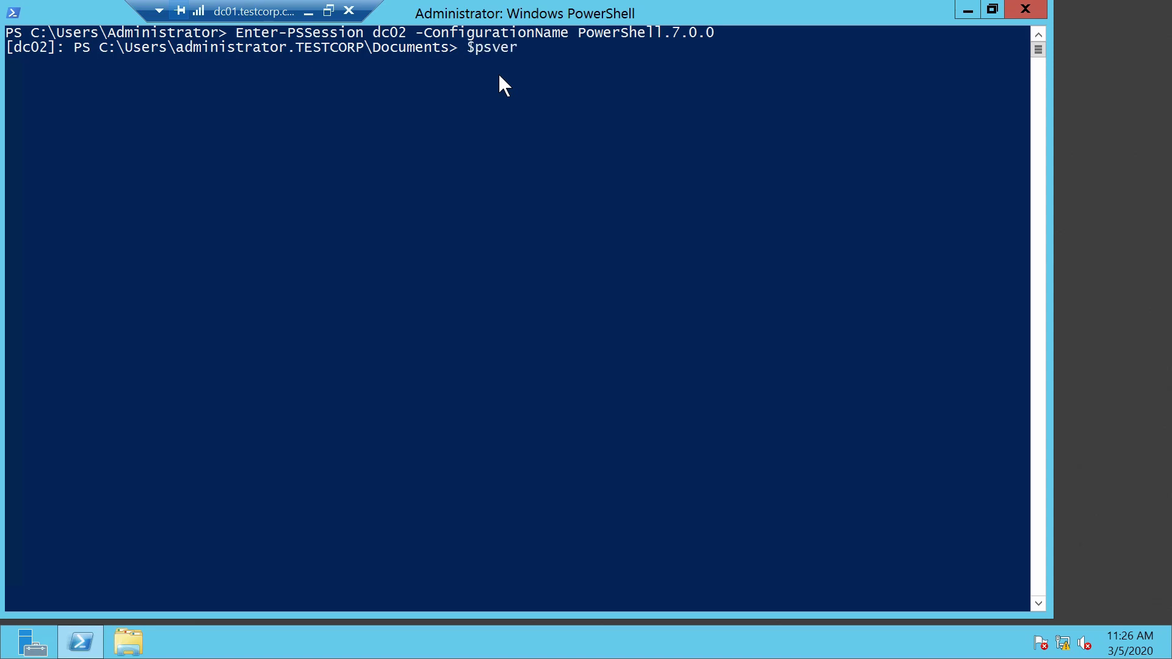
Run $PSVersionTable at the [dc02] prompt, confirming PowerShell 7.0.0 Core edition.
{"action": "key", "text": "Tab"}
{"action": "key", "text": "Return"}
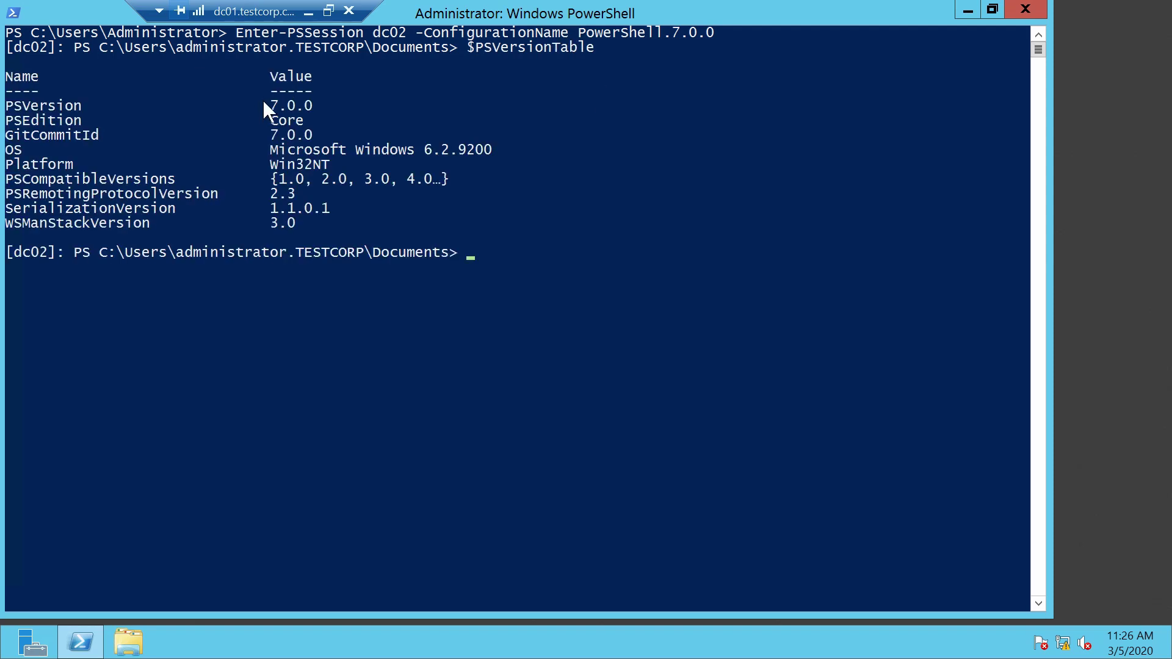